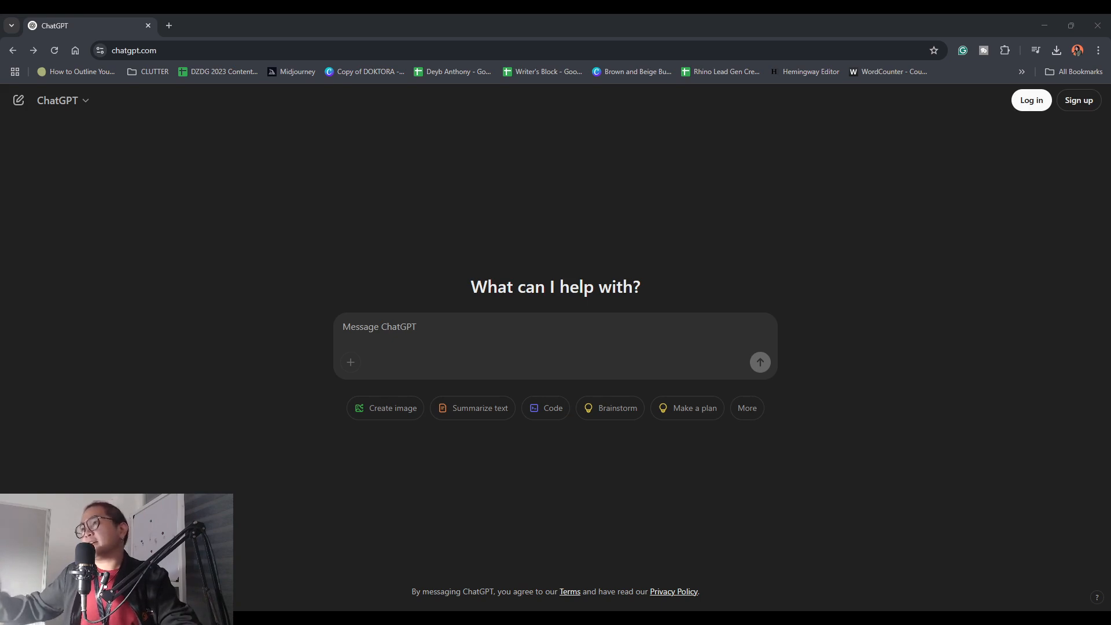
# - Ask for a book outline on writing a novel fast and efficiently, with 10 integer-numbered chapters and 3 bullet-point topics per chapter
pyautogui.click(343, 326)
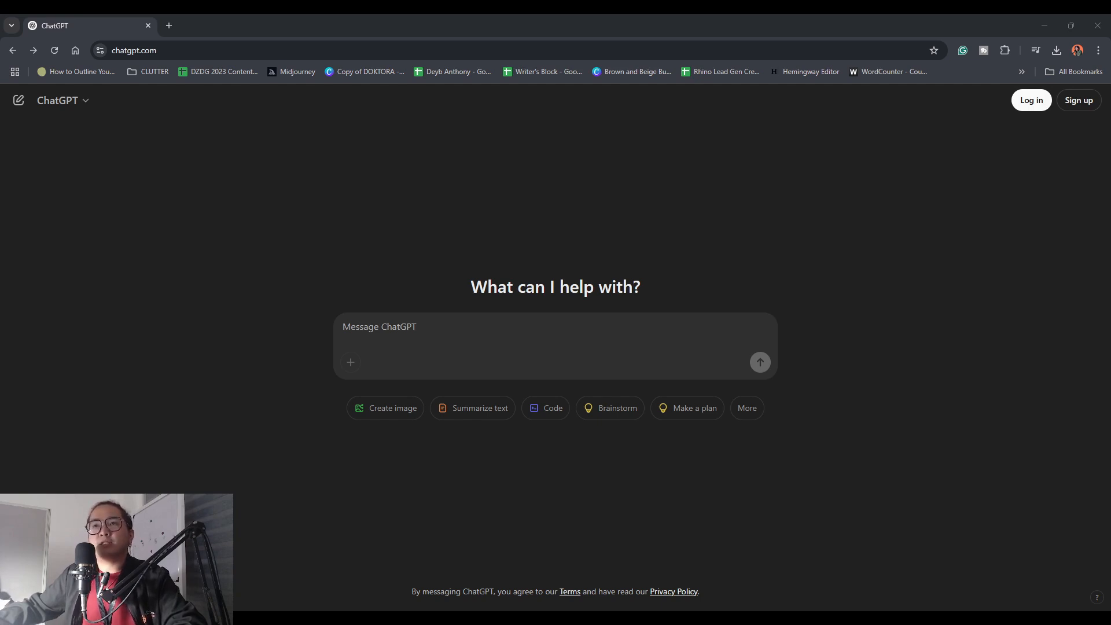
pyautogui.click(648, 329)
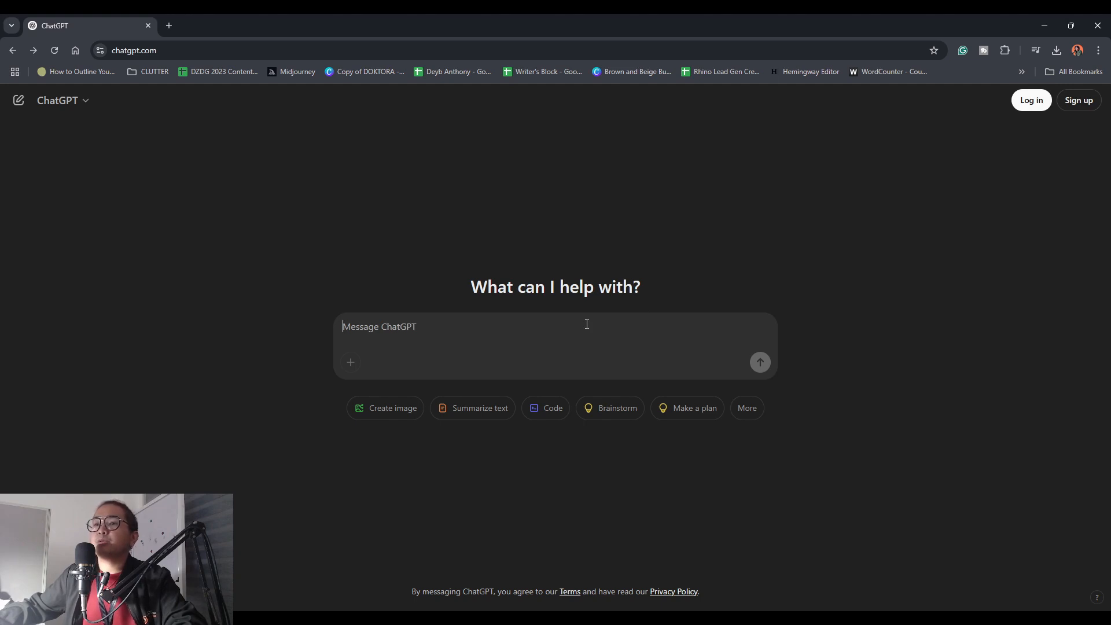
pyautogui.write('I am writing a book about writing a novel fast and efficiently. Write me a book outline with 10 chapters. Chapters are counted with integers. Topics are bullet points under the Chapter topic. Each chapter has 3 topics.')
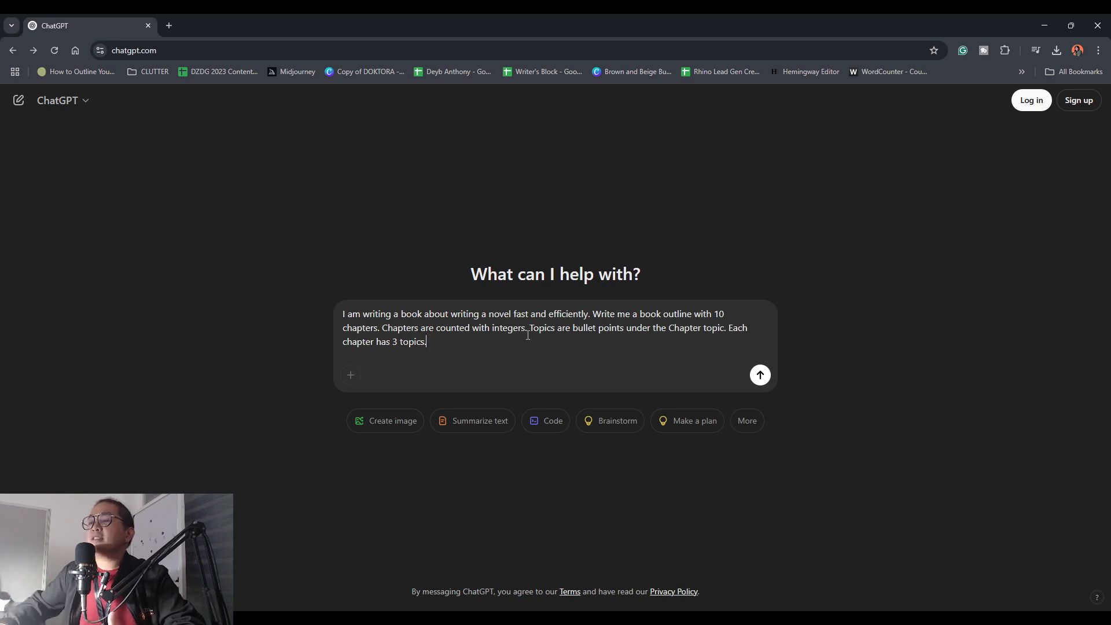
pyautogui.press('Return')
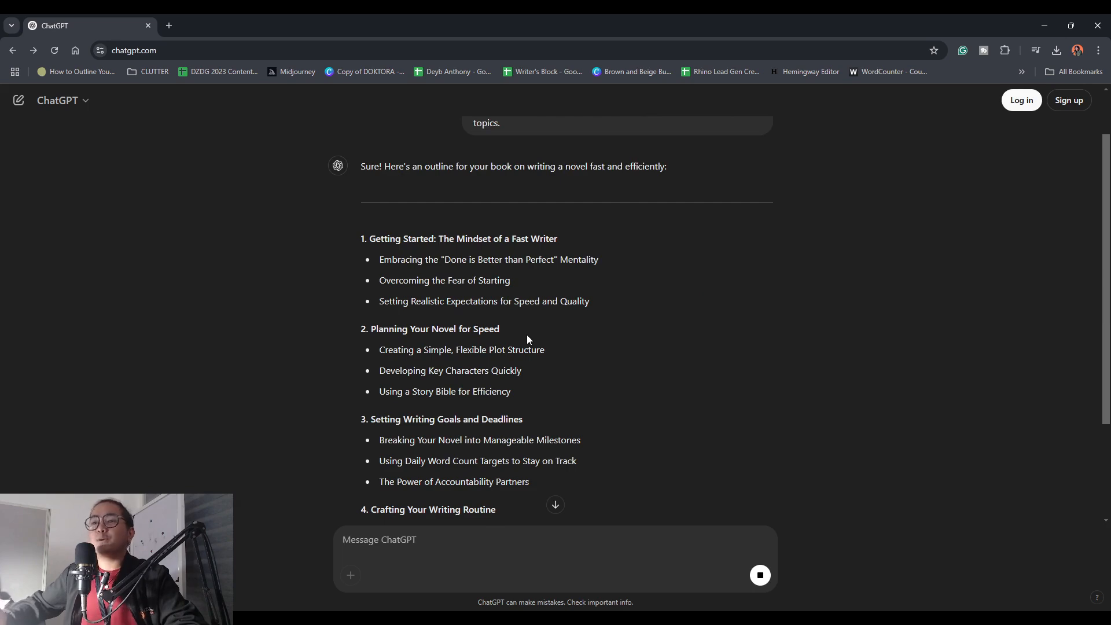
pyautogui.scroll(-5, 561, 370)
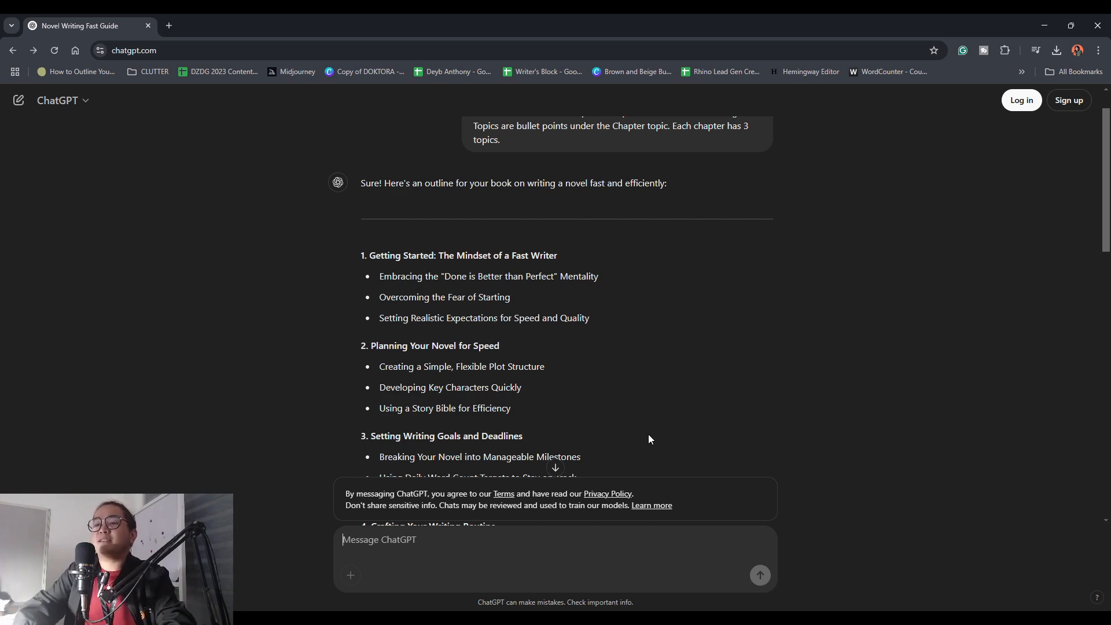
pyautogui.write('ksdbfksjdfakn')
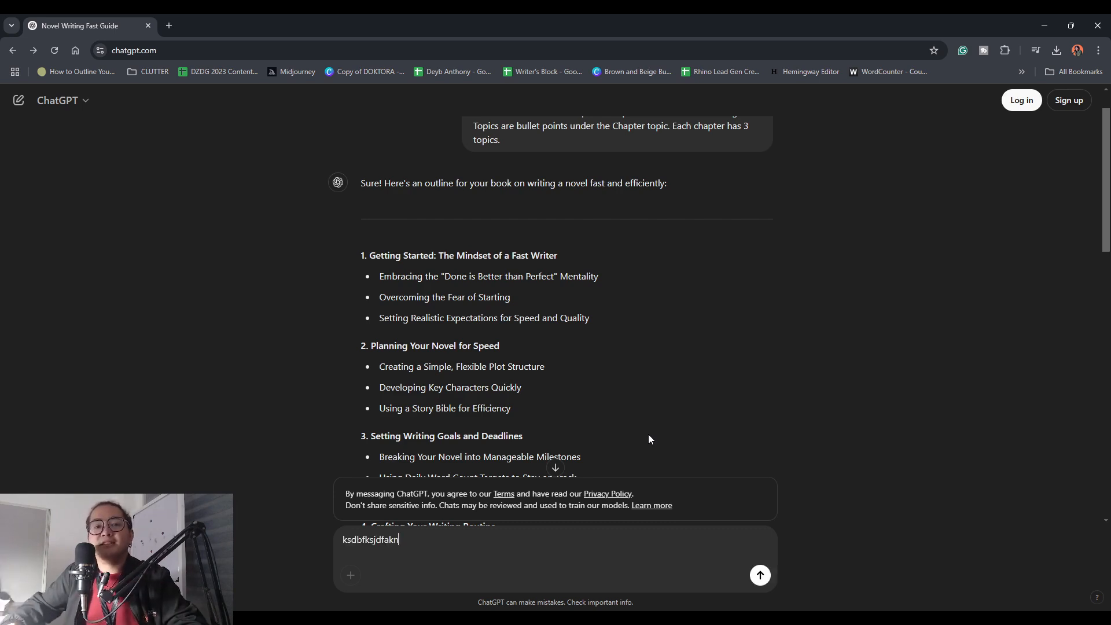
pyautogui.hotkey('ctrl', 'a')
pyautogui.press('BackSpace')
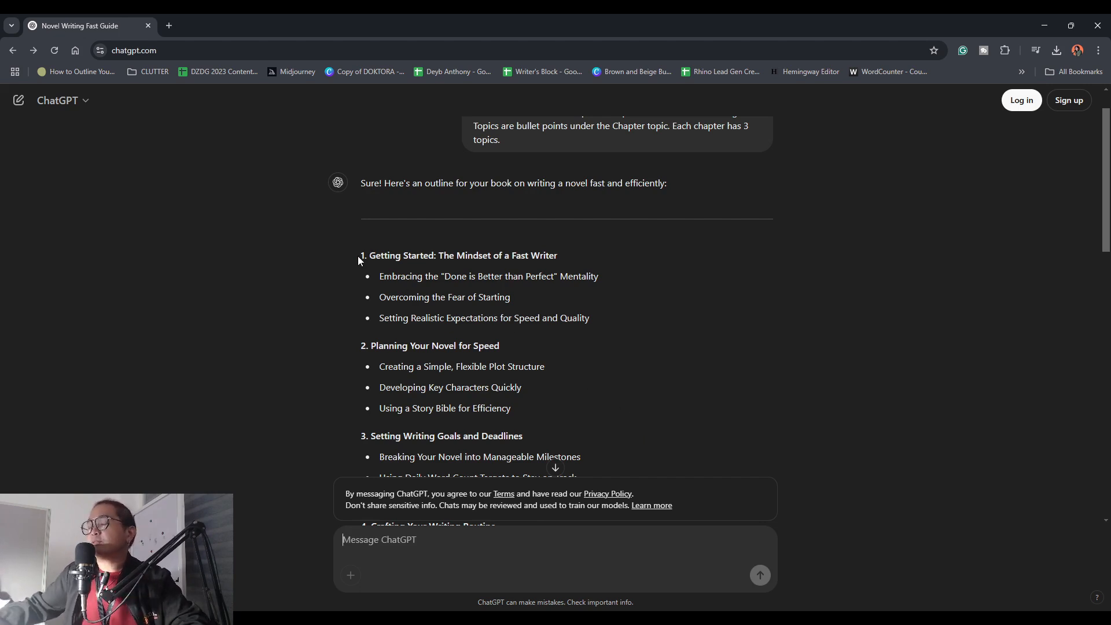
# - Select the first chapter's title, Getting Started: The Mindset of a Fast Writer, in the generated outline
pyautogui.moveTo(359, 256); pyautogui.dragTo(585, 308)
pyautogui.click(475, 254)
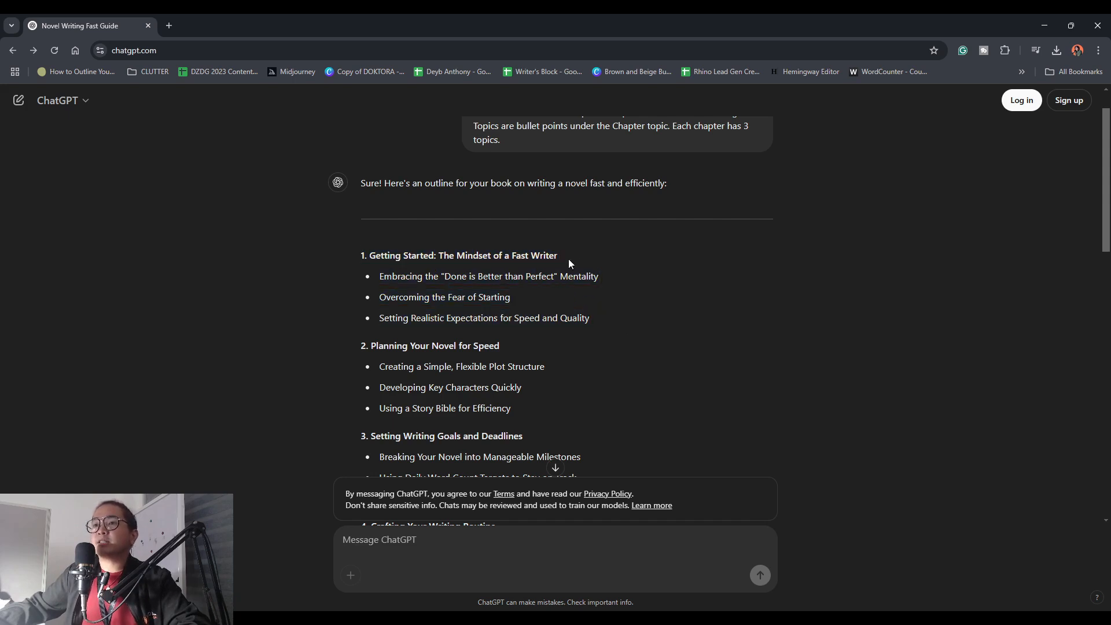
pyautogui.moveTo(584, 264); pyautogui.dragTo(381, 255)
pyautogui.click(377, 264)
pyautogui.tripleClick(371, 261)
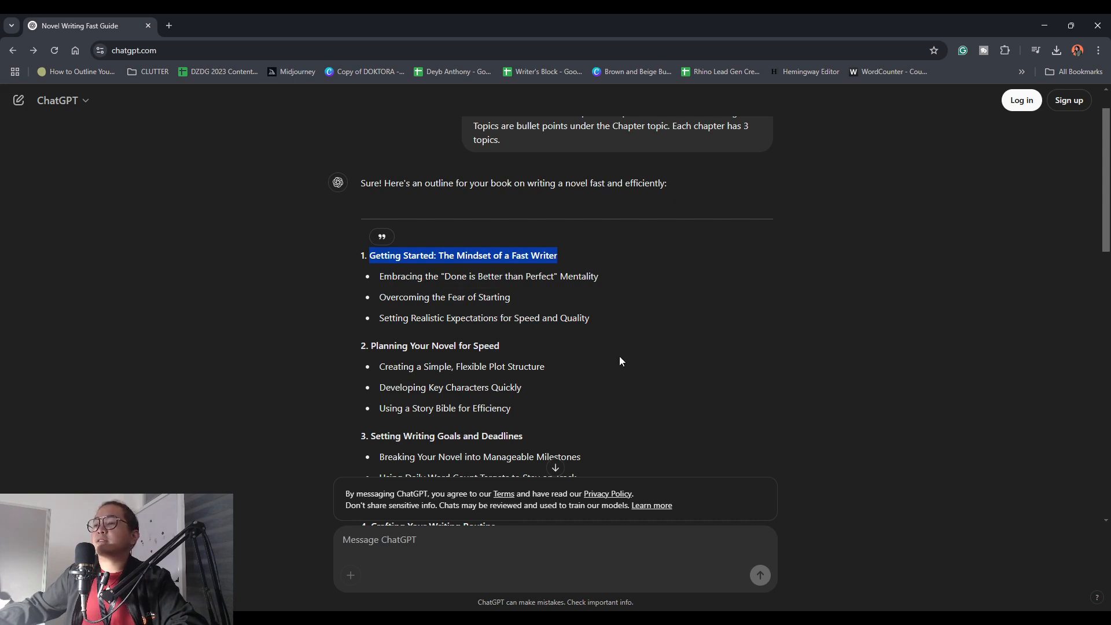
pyautogui.click(790, 583)
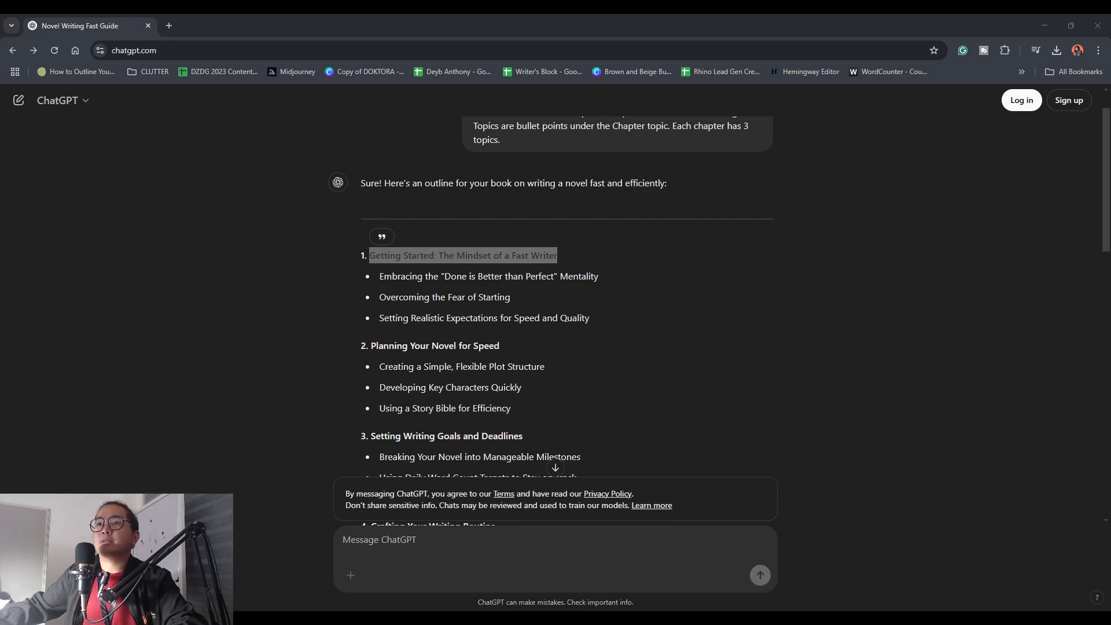
# - Draft a prompt for this chapter of Write Like Crazy: How To Write As Fast As You Possibly Can, with a casual sub-topic introduction and no transition words
pyautogui.click(450, 453)
pyautogui.click(438, 532)
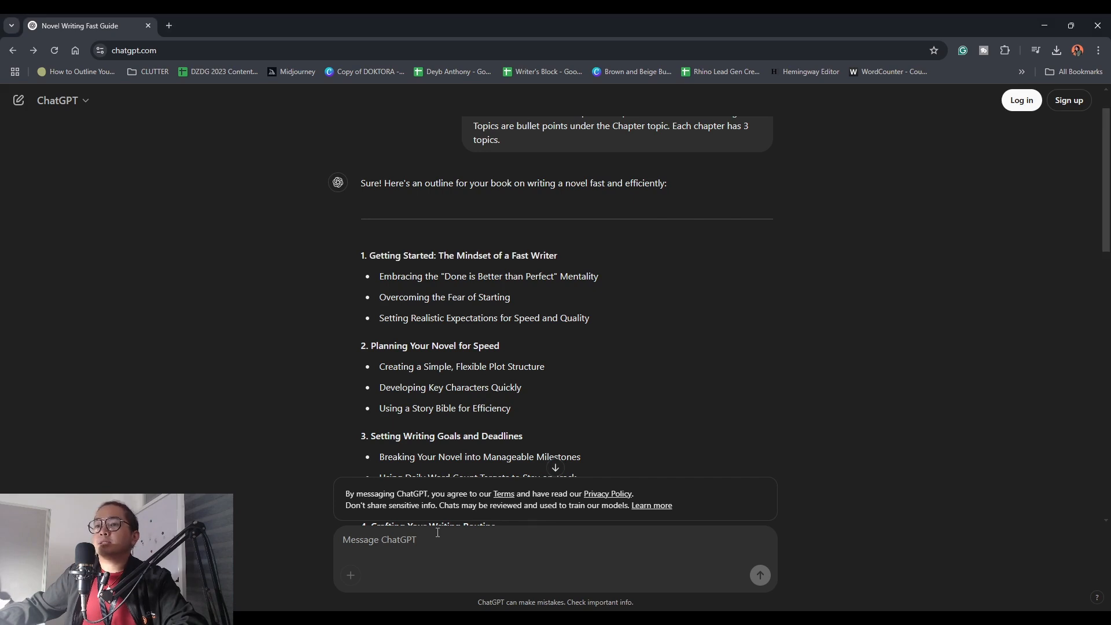
pyautogui.write("I am writing a book chapter named Getting Started: The Mindset of a Fast Writer in my book Write Like Crazy: How To Write As Fast As You Possibly Can. The sub-topic is Velocity in Vision: Setting Clear Objectives. Please discuss the topic. Include a casual introduction of the sub-topic. I don't want transition words.")
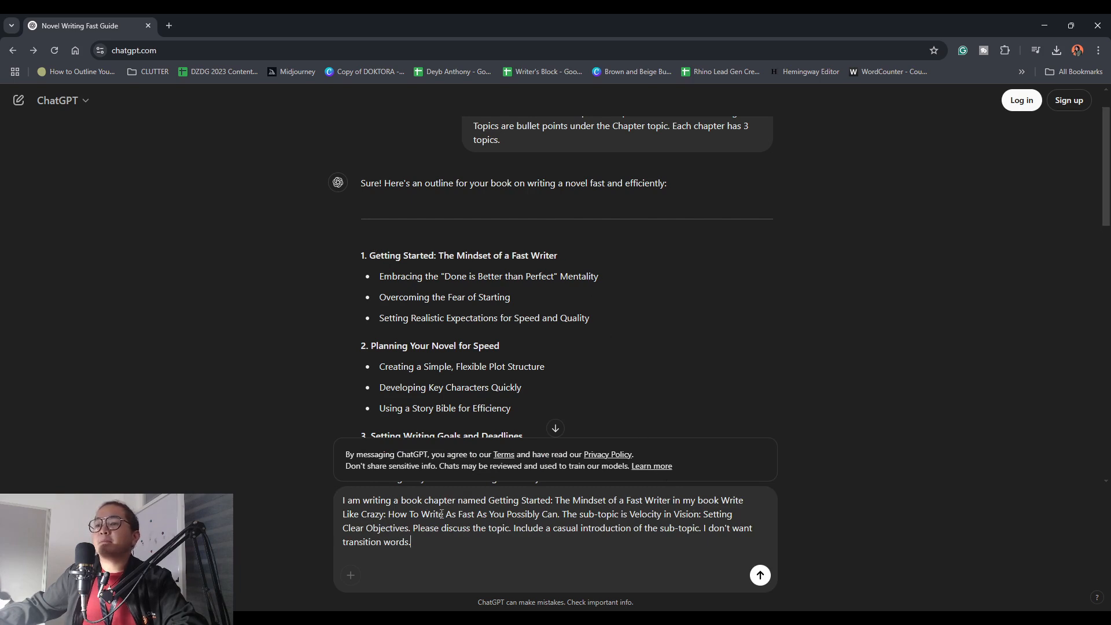
pyautogui.moveTo(558, 514); pyautogui.dragTo(726, 502)
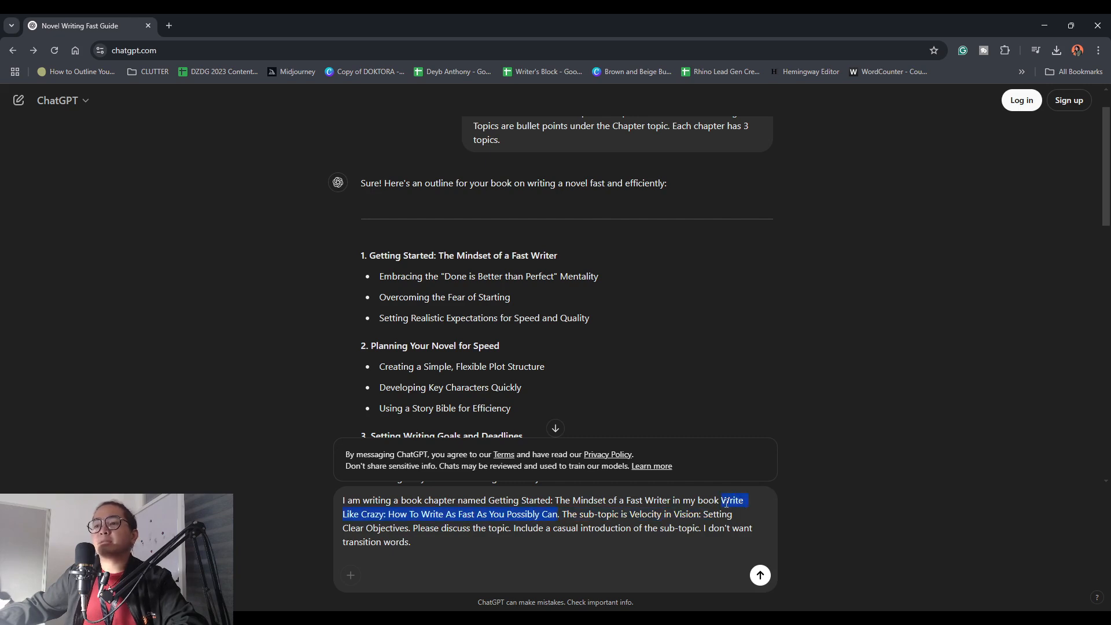
pyautogui.click(601, 543)
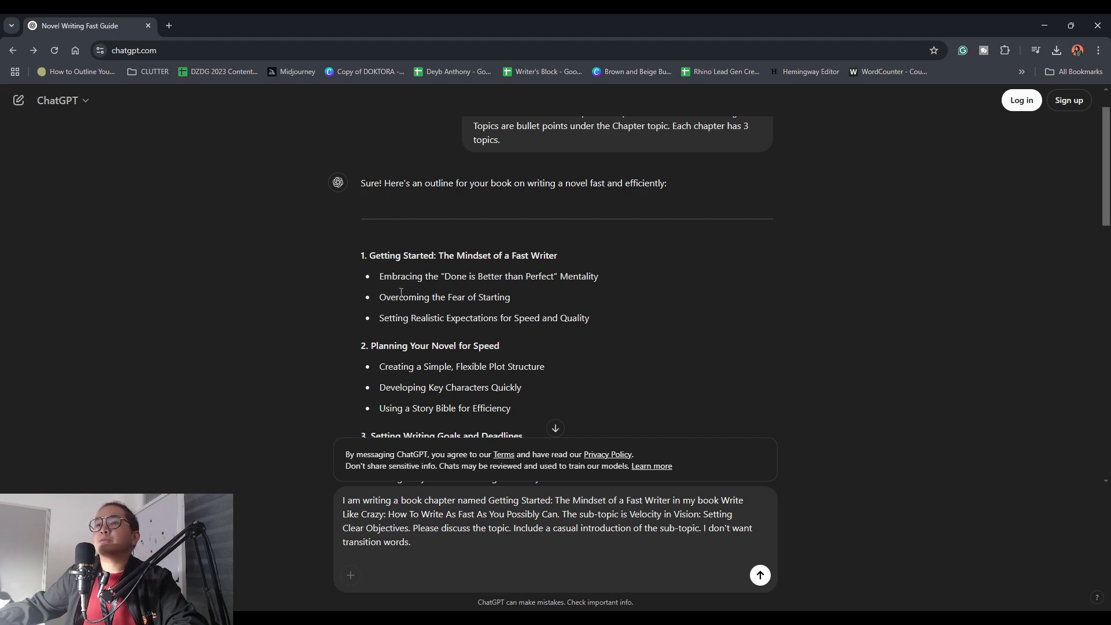
# - Replace the prompt's sub-topic with Embracing the "Done is Better than Perfect" Mentality, copied from the outline, and send the prompt
pyautogui.moveTo(379, 277); pyautogui.dragTo(590, 325)
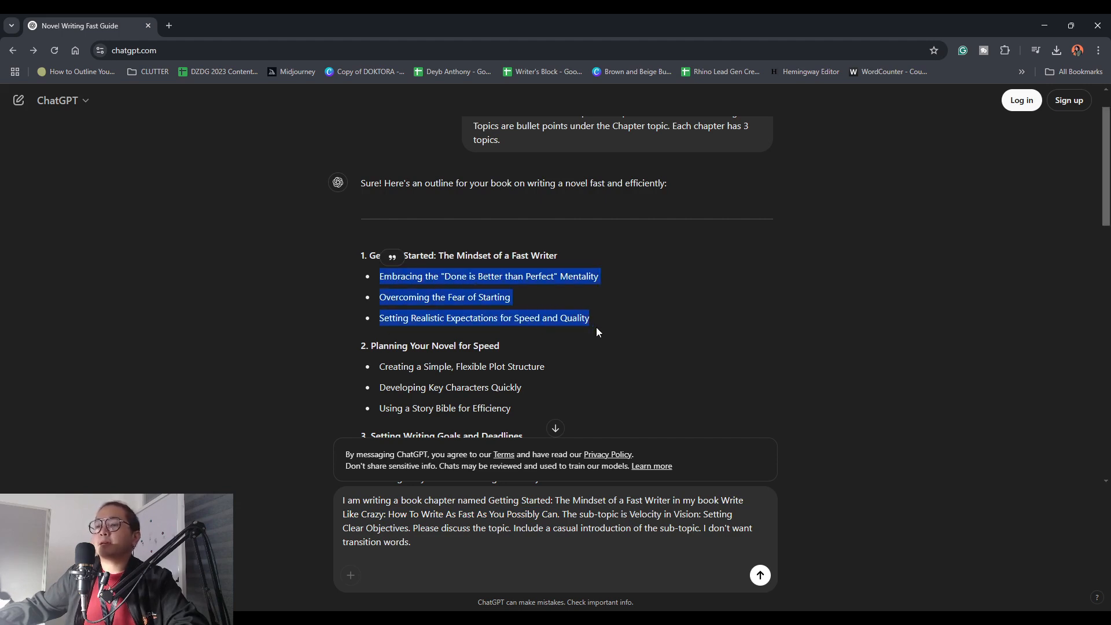
pyautogui.click(635, 516)
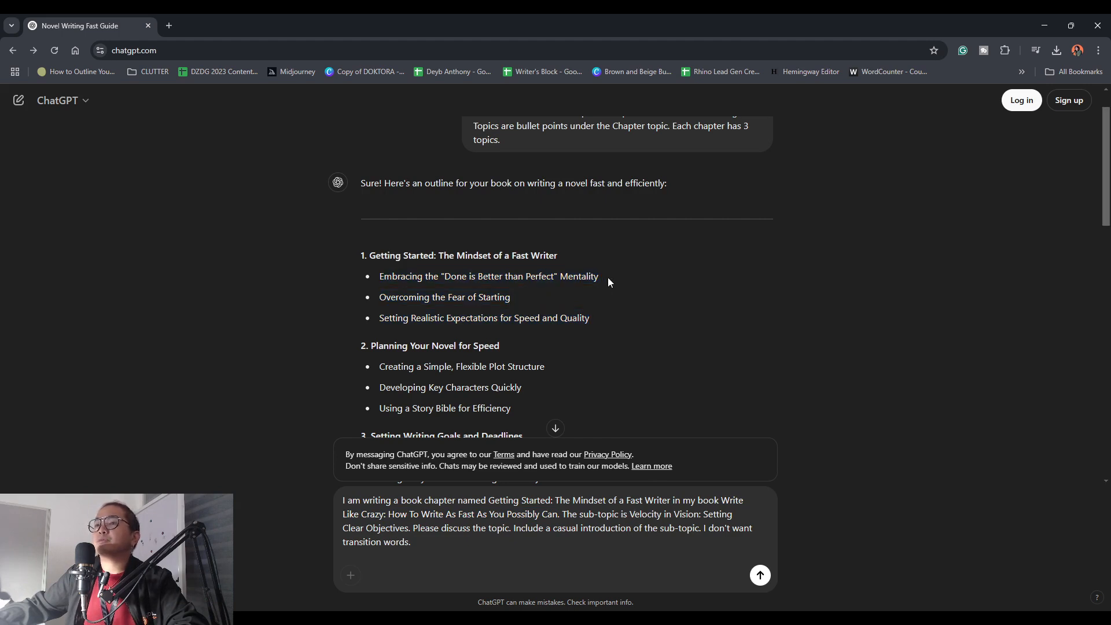
pyautogui.moveTo(608, 282); pyautogui.dragTo(378, 277)
pyautogui.hotkey('ctrl', 'c')
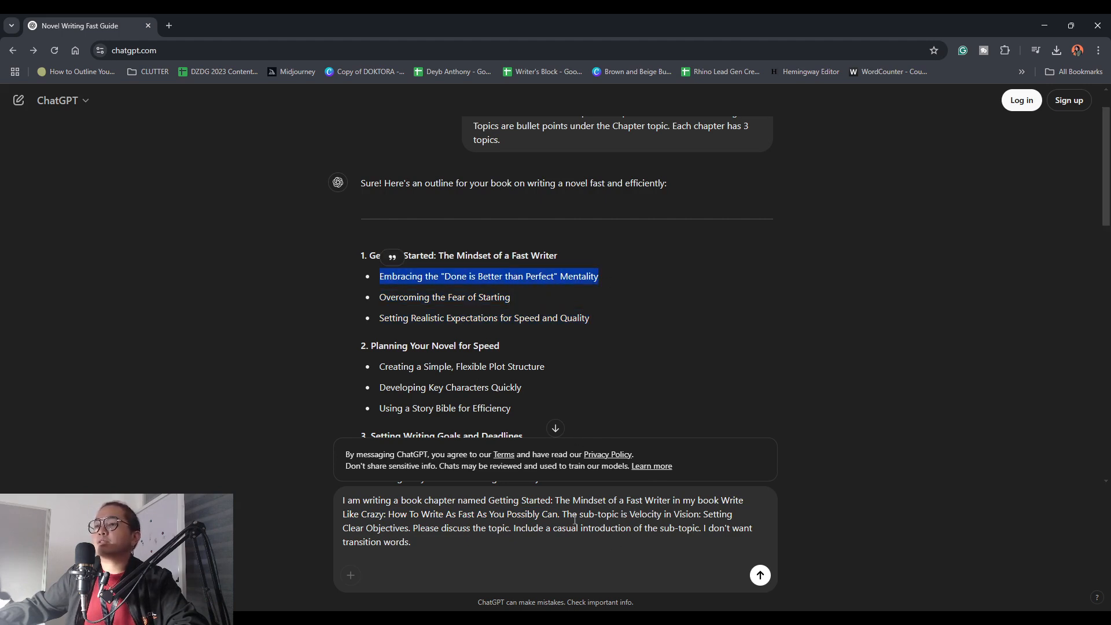
pyautogui.moveTo(629, 514); pyautogui.dragTo(412, 526)
pyautogui.hotkey('ctrl', 'v')
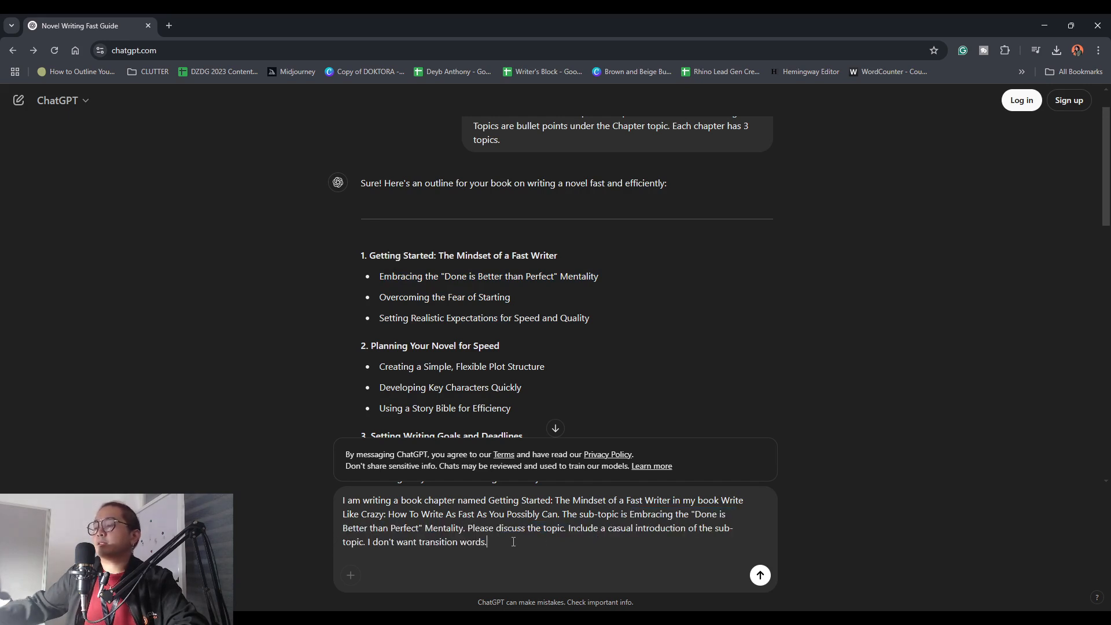
pyautogui.press('Return')
pyautogui.click(555, 505)
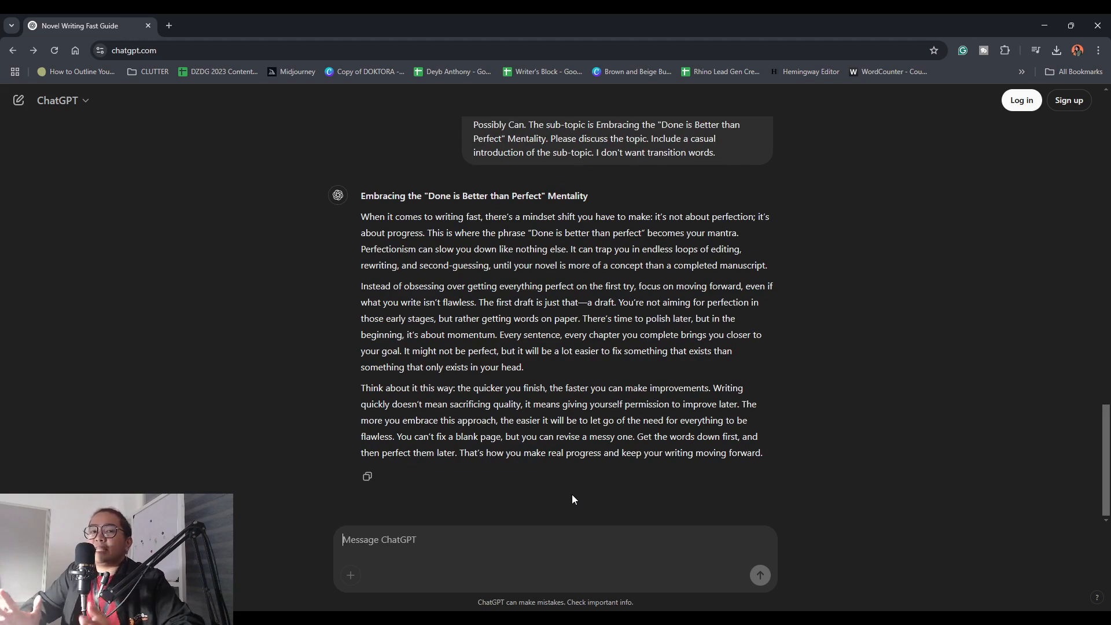
# - Review the full generated section on Embracing the "Done is Better than Perfect" Mentality
pyautogui.moveTo(773, 491); pyautogui.dragTo(780, 454)
pyautogui.click(497, 314)
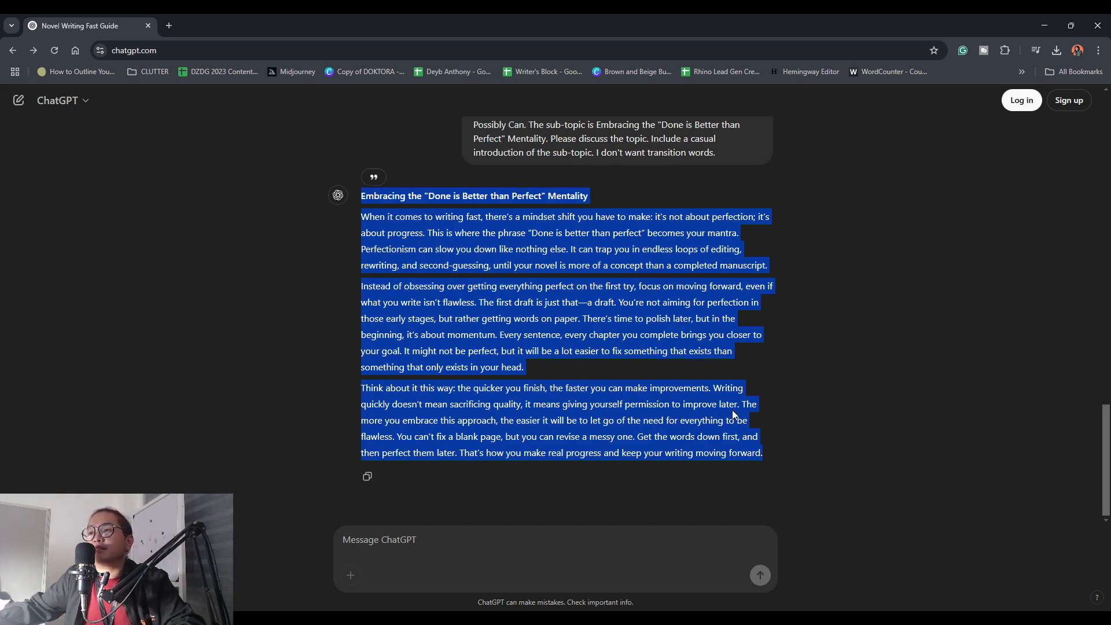
pyautogui.moveTo(799, 457); pyautogui.dragTo(439, 302)
pyautogui.moveTo(398, 264); pyautogui.dragTo(383, 234)
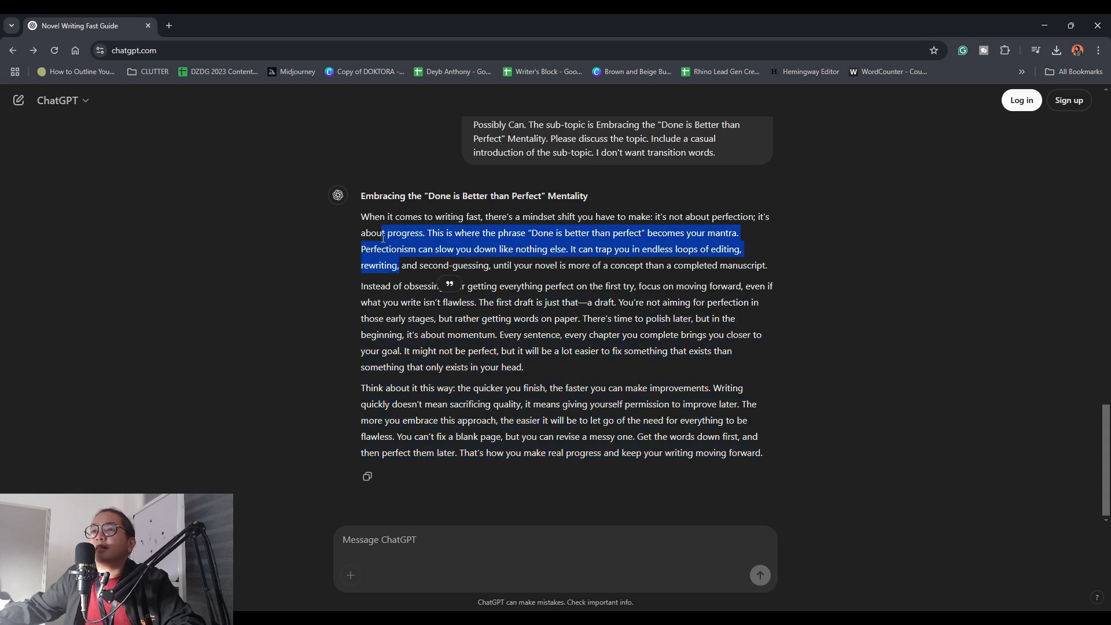
pyautogui.moveTo(362, 198); pyautogui.dragTo(763, 453)
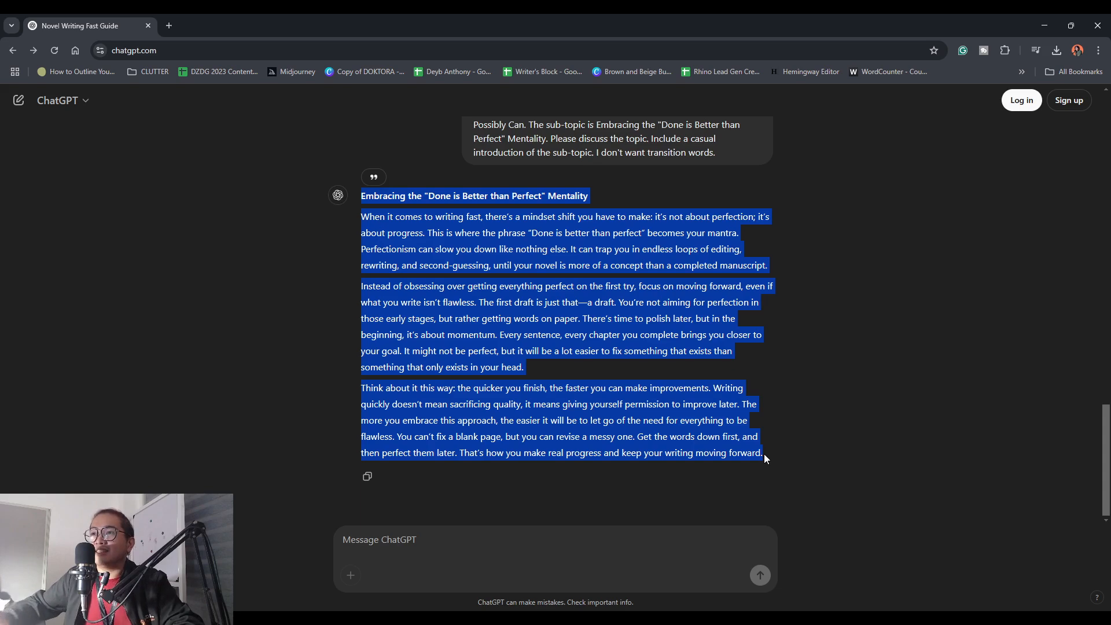
# - Copy the previously sent chapter prompt and paste it as a new message
pyautogui.scroll(6, 636, 463)
pyautogui.scroll(-2, 752, 417)
pyautogui.click(715, 383)
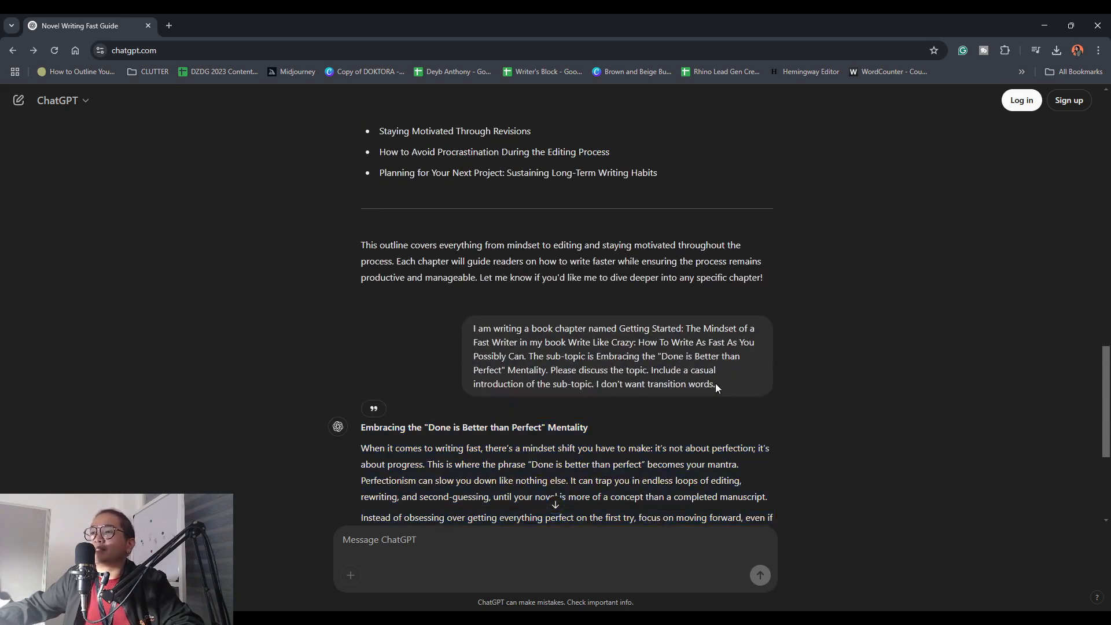
pyautogui.moveTo(715, 383); pyautogui.dragTo(446, 321)
pyautogui.hotkey('ctrl', 'c')
pyautogui.scroll(-4, 492, 499)
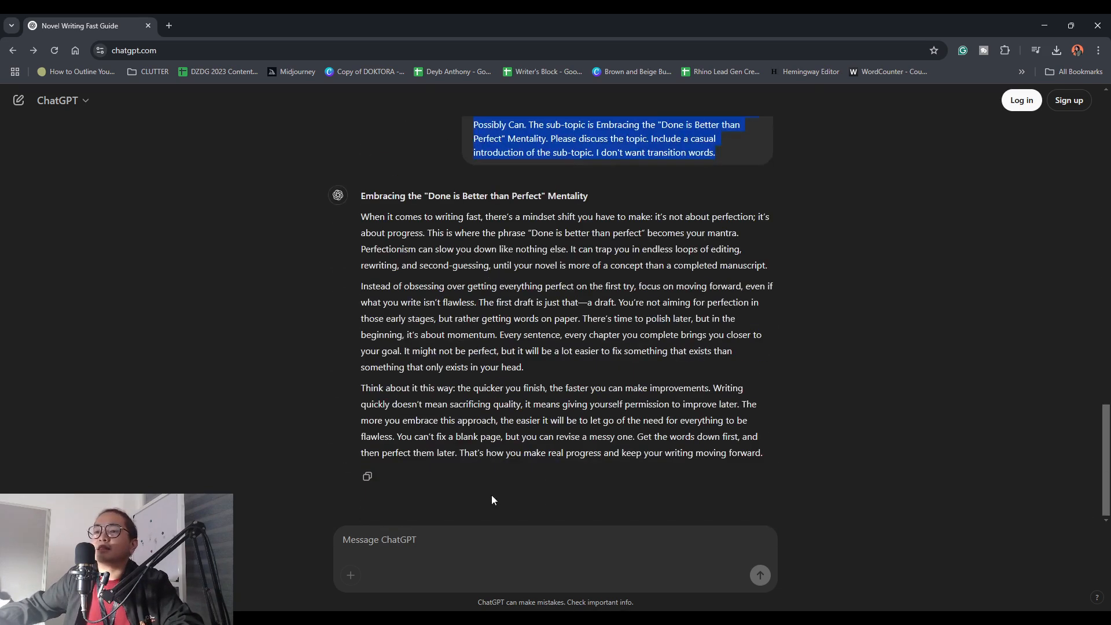
pyautogui.click(492, 541)
pyautogui.hotkey('ctrl', 'v')
# - Replace the sub-topic wording in the new prompt with the outline's Overcoming the Fear of Starting, and send the prompt
pyautogui.scroll(10, 647, 436)
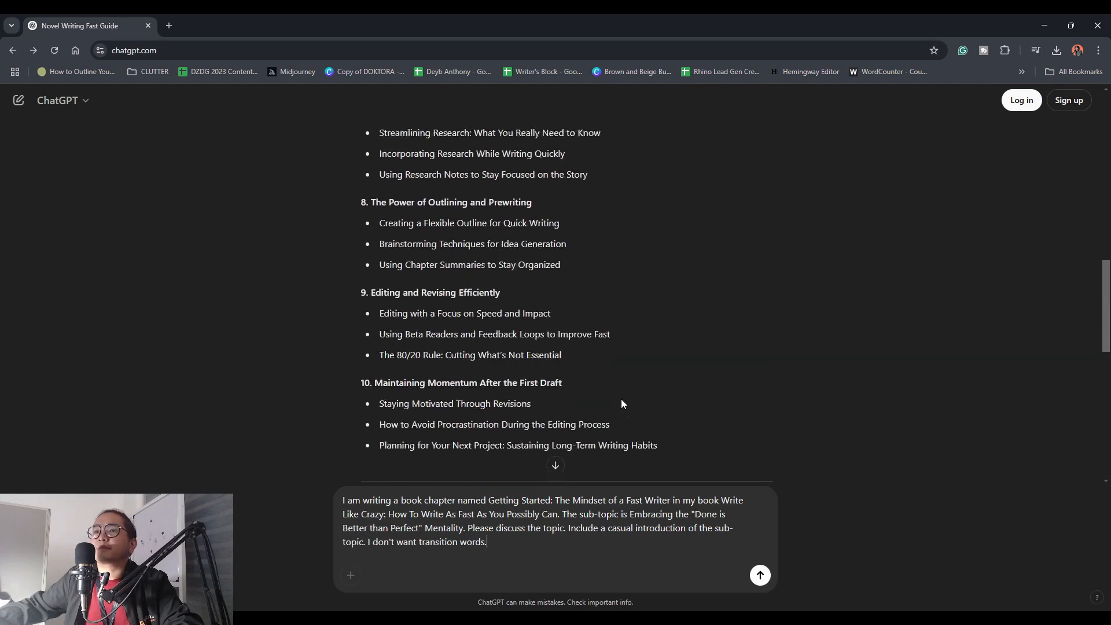
pyautogui.scroll(12, 621, 403)
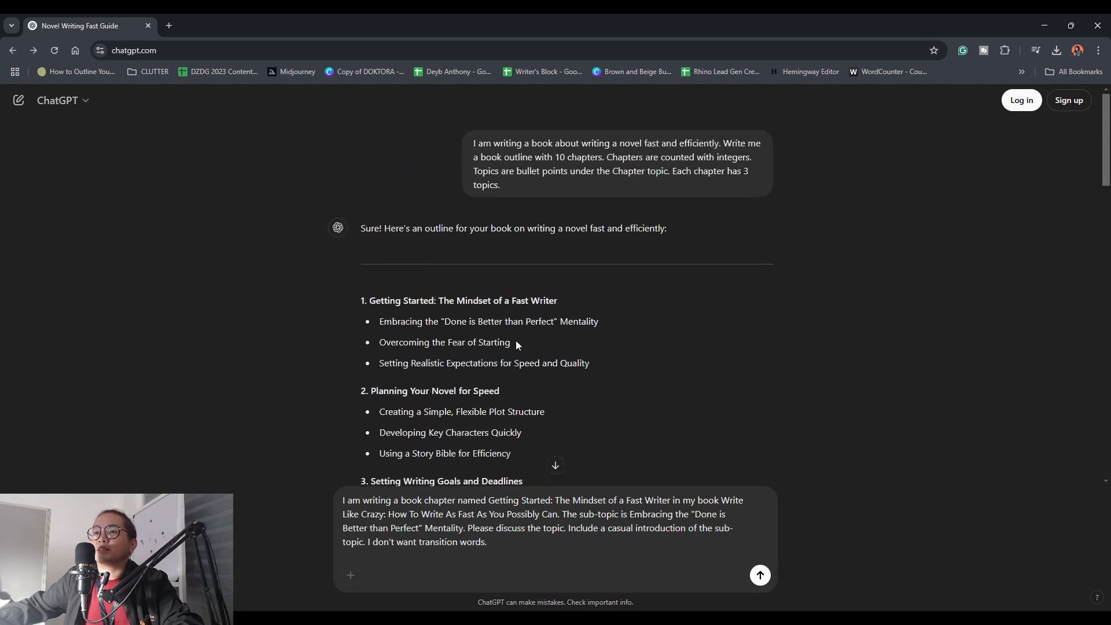
pyautogui.moveTo(516, 344); pyautogui.dragTo(373, 342)
pyautogui.hotkey('ctrl', 'c')
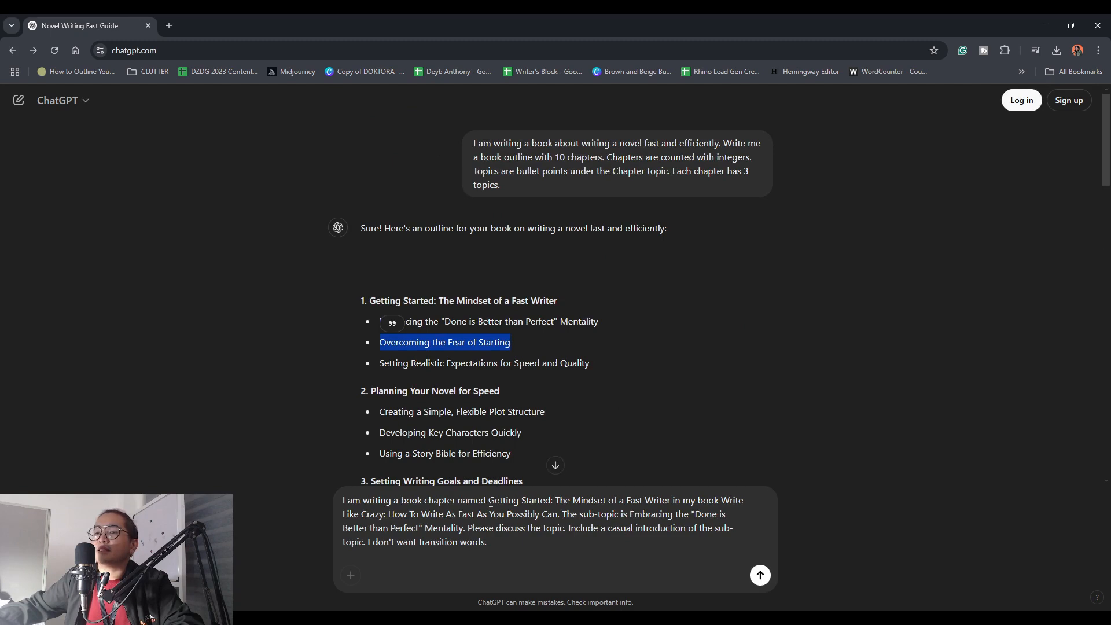
pyautogui.moveTo(487, 505); pyautogui.dragTo(520, 504)
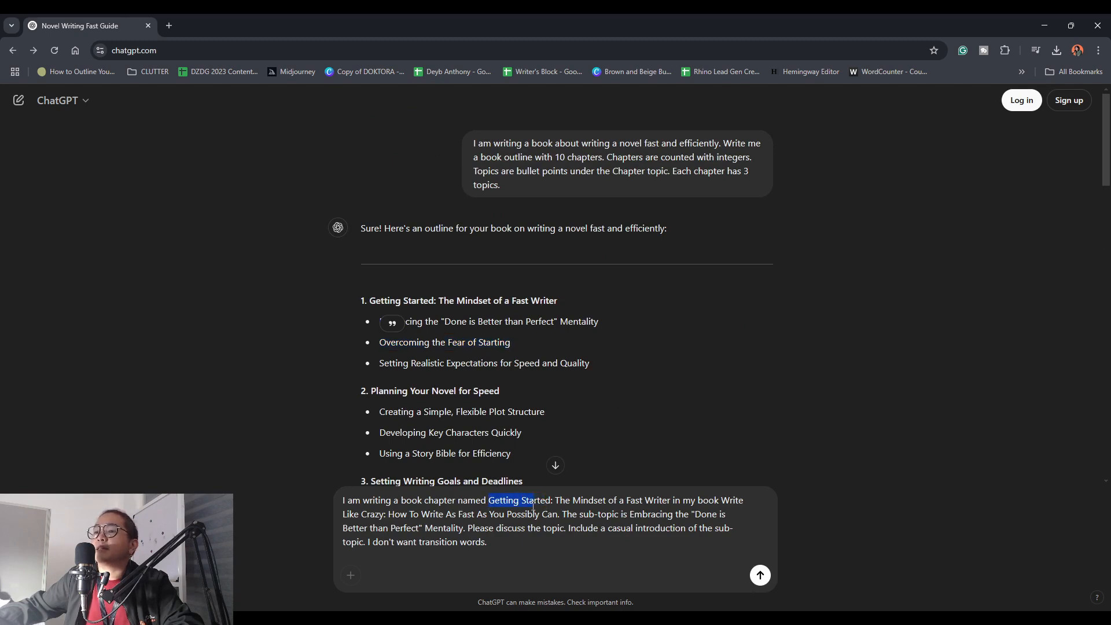
pyautogui.click(627, 515)
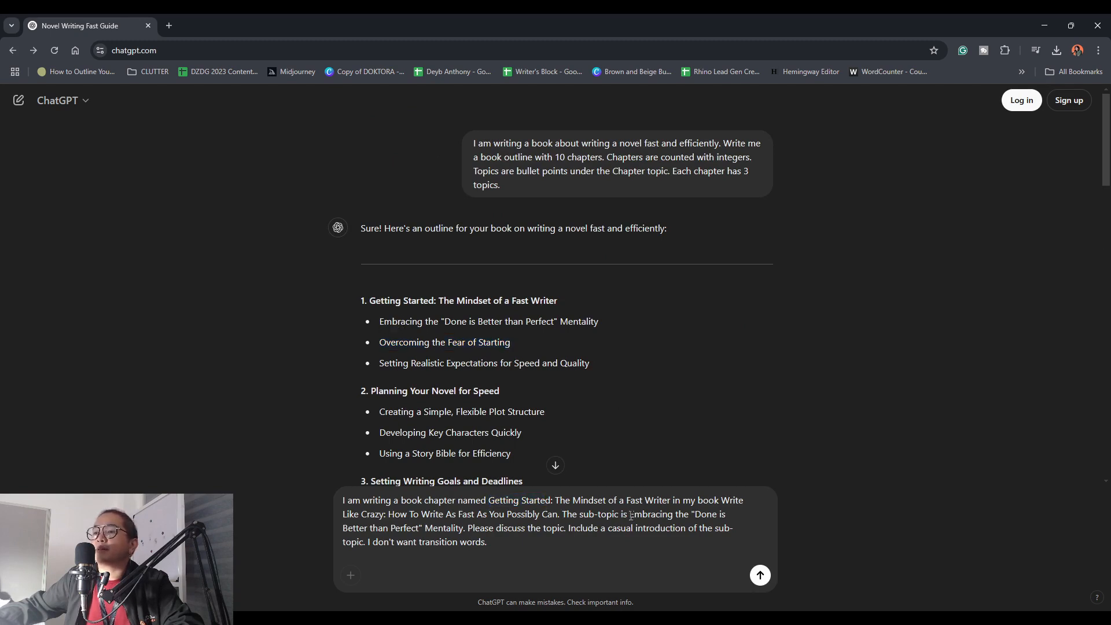
pyautogui.moveTo(627, 515); pyautogui.dragTo(465, 527)
pyautogui.hotkey('ctrl', 'v')
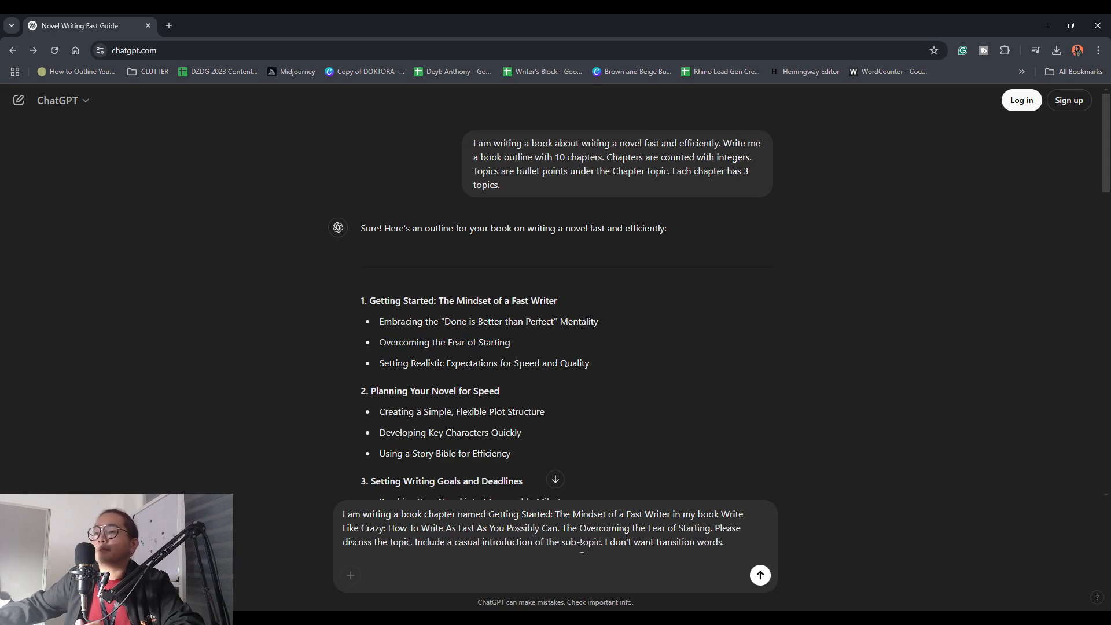
pyautogui.press('Return')
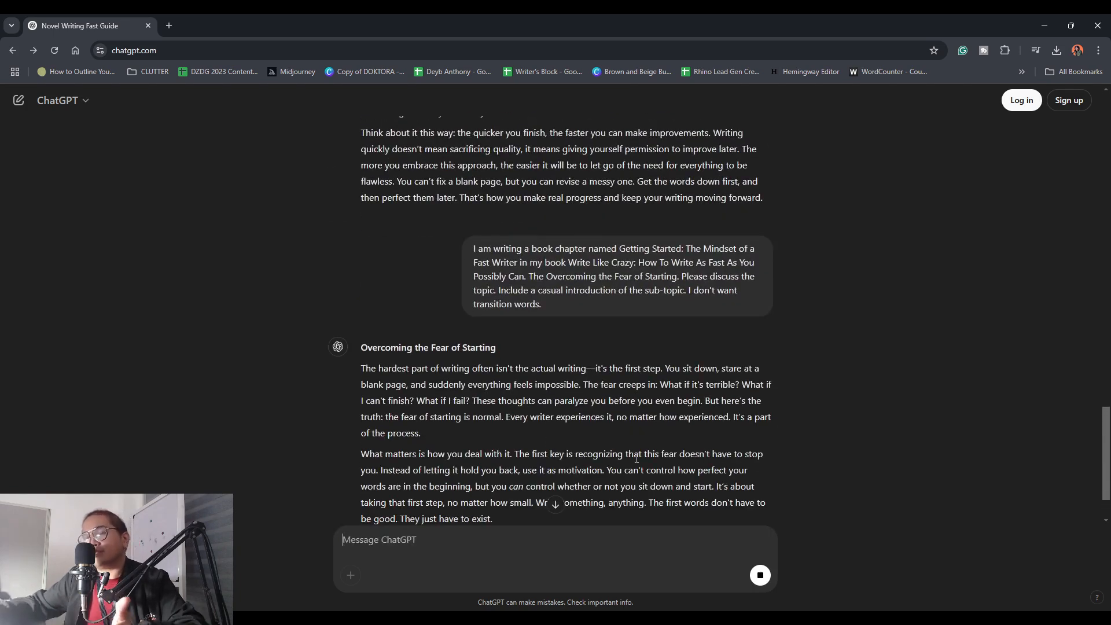
# - Select the entire generated section on Overcoming the Fear of Starting, from its heading to the last sentence
pyautogui.scroll(-4, 637, 458)
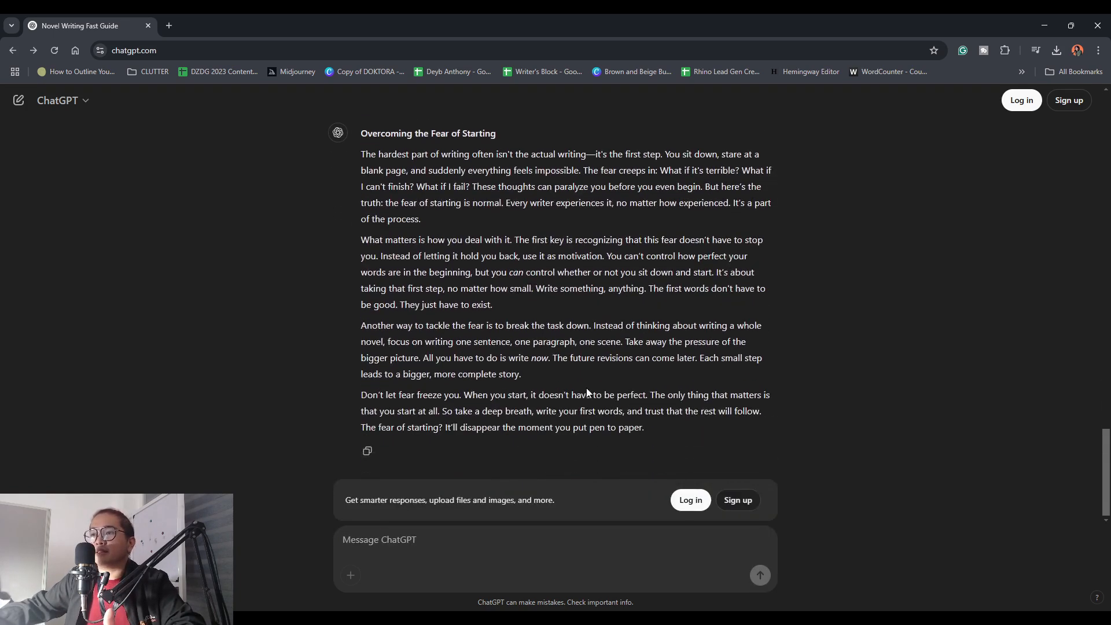
pyautogui.moveTo(643, 421); pyautogui.dragTo(360, 130)
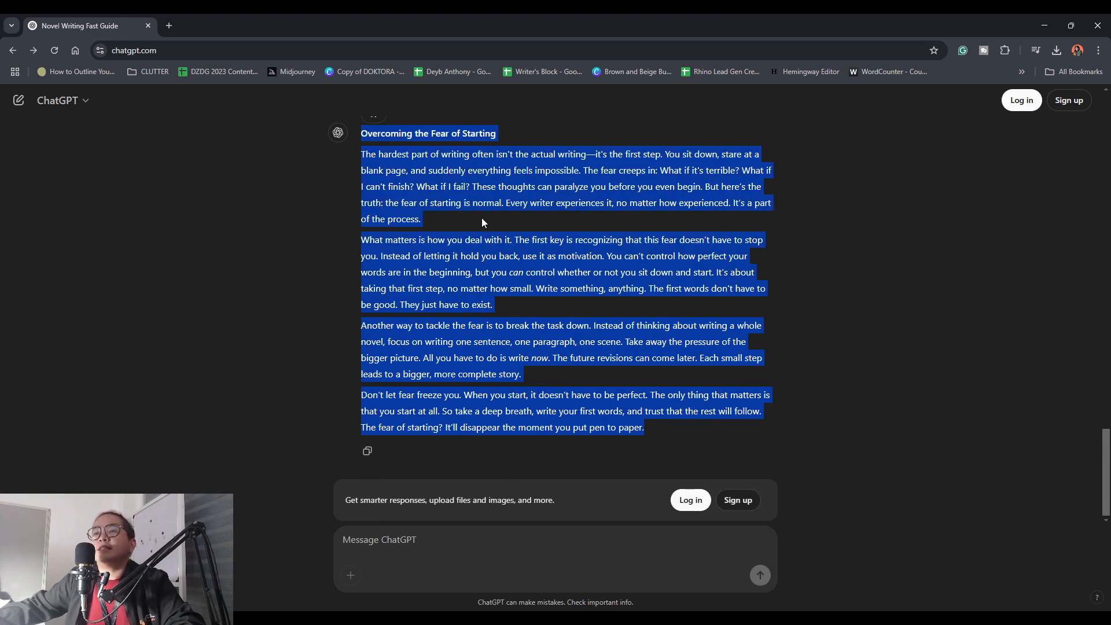